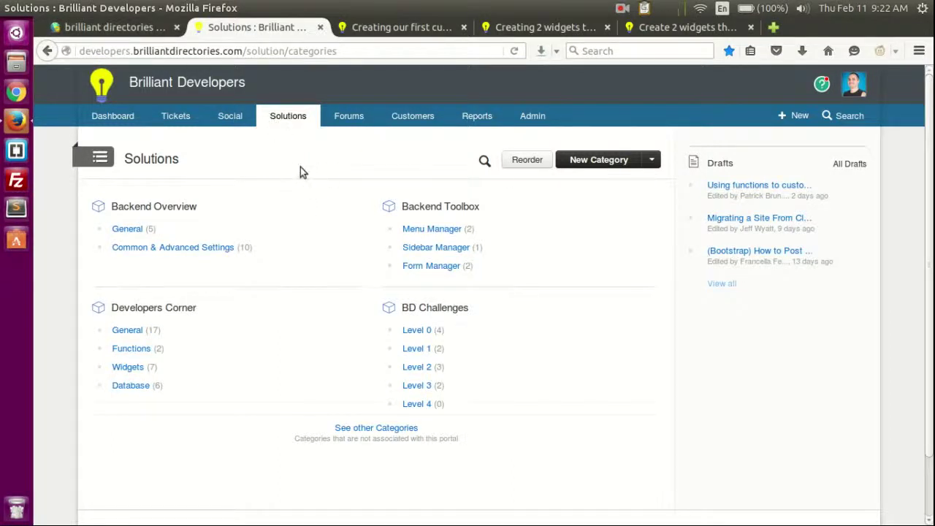
Browse the Developers Corner Widgets article list, then close it to return to the custom widget article
click(232, 51)
click(328, 211)
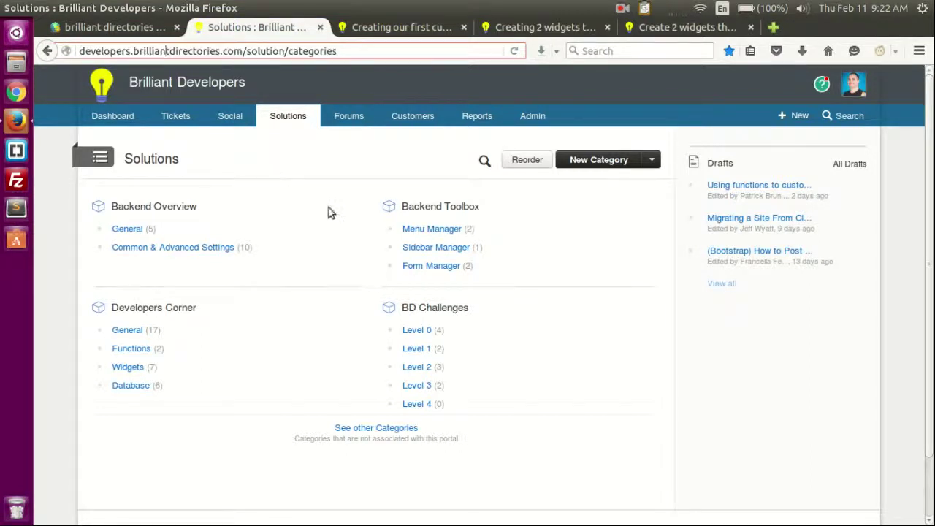
click(130, 368)
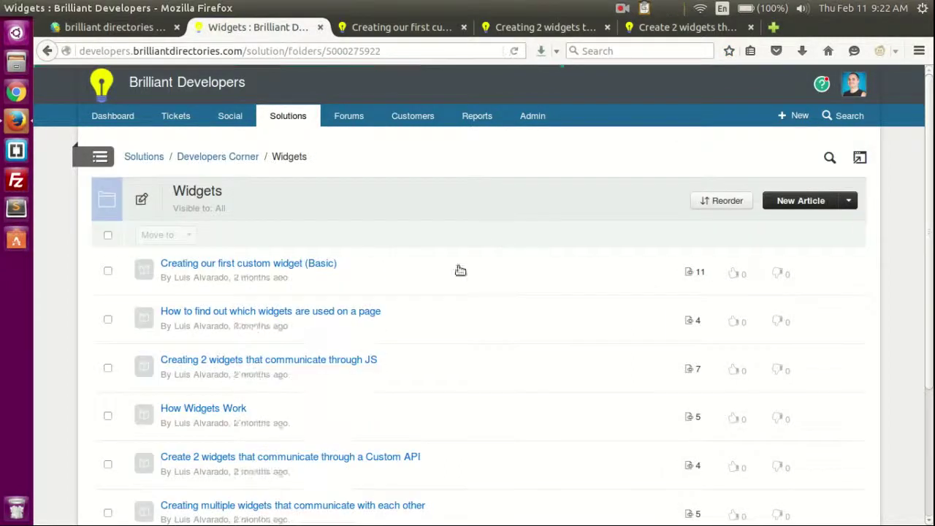
scroll(574, 281, down, 2)
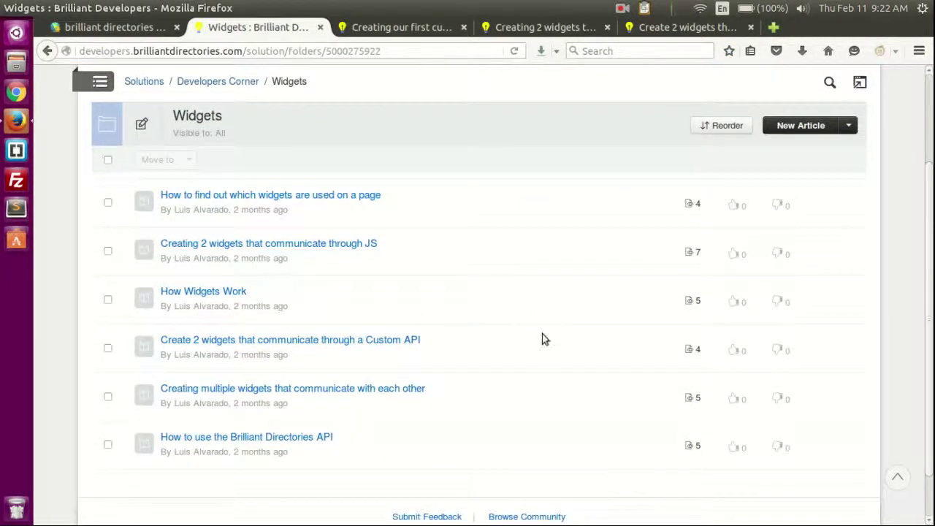
scroll(535, 346, down, 2)
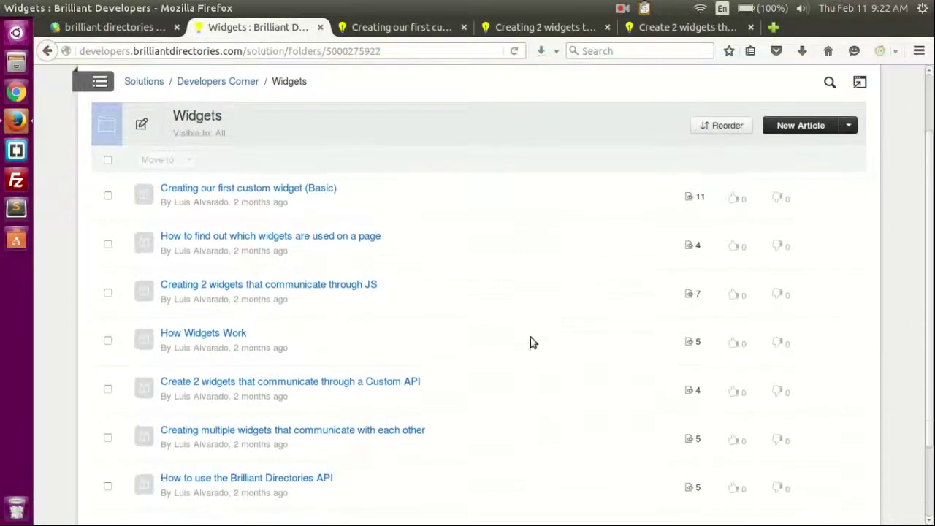
scroll(399, 192, up, 1)
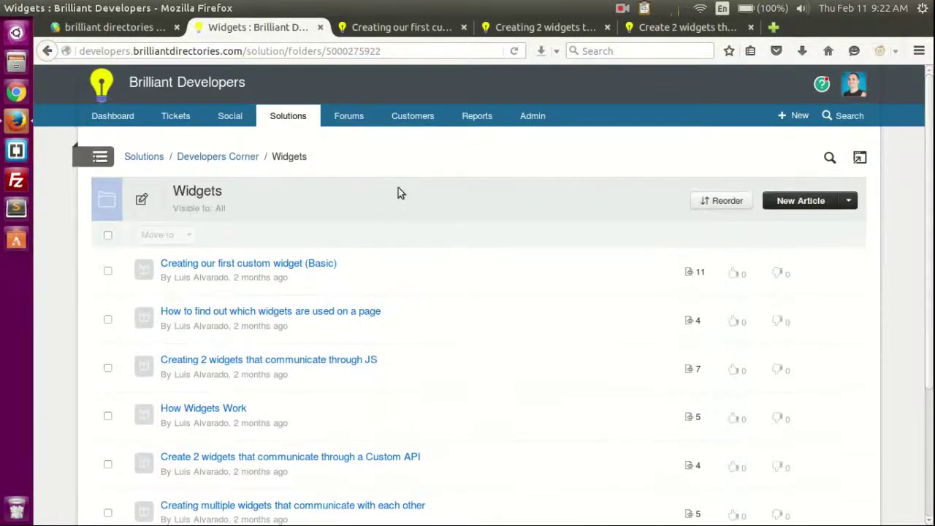
scroll(494, 353, down, 2)
scroll(421, 277, down, 2)
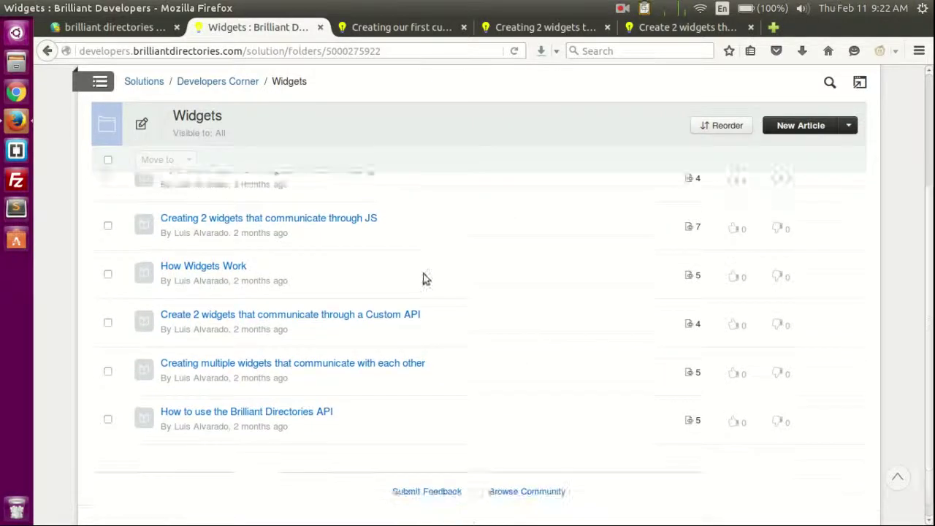
scroll(236, 260, up, 4)
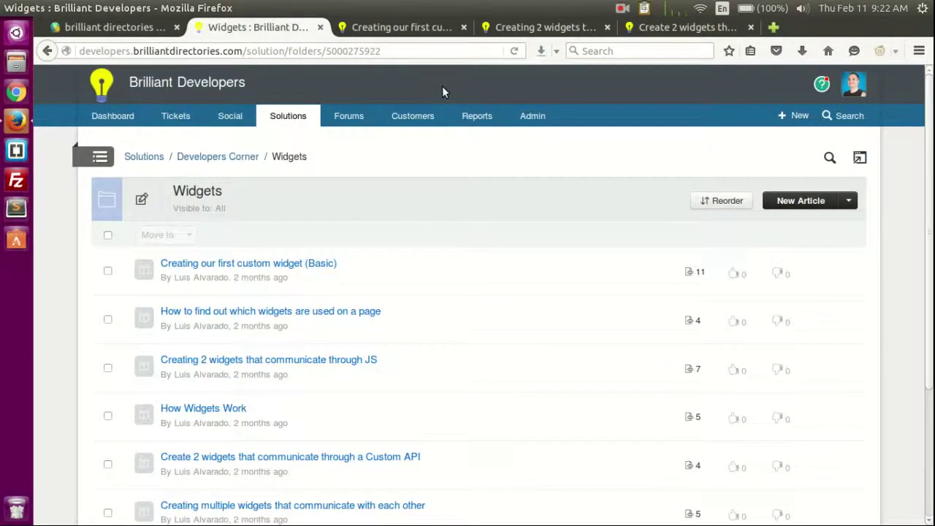
middle_click(236, 27)
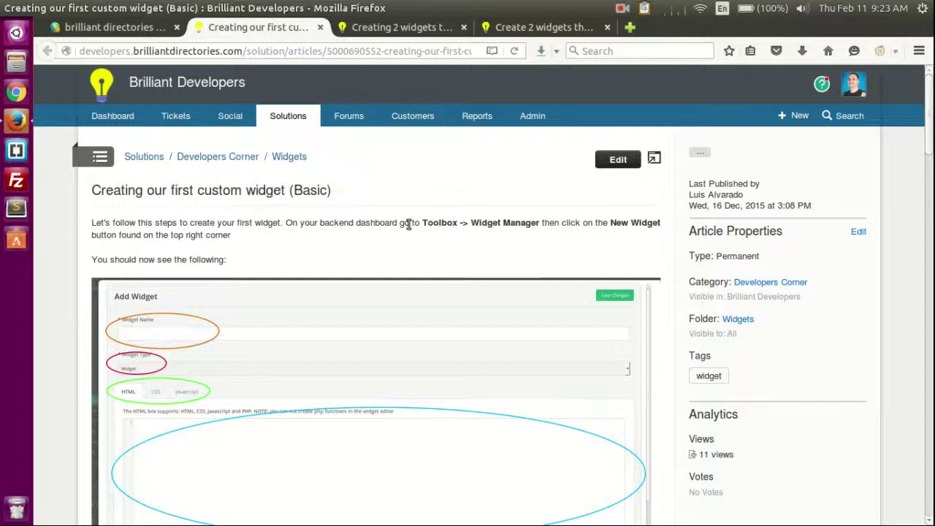
Open Toolbox > Widget Manager in the admin console, showing its 297 pre-made widgets
drag(424, 220, 457, 222)
click(540, 226)
click(145, 32)
mouse_move(80, 303)
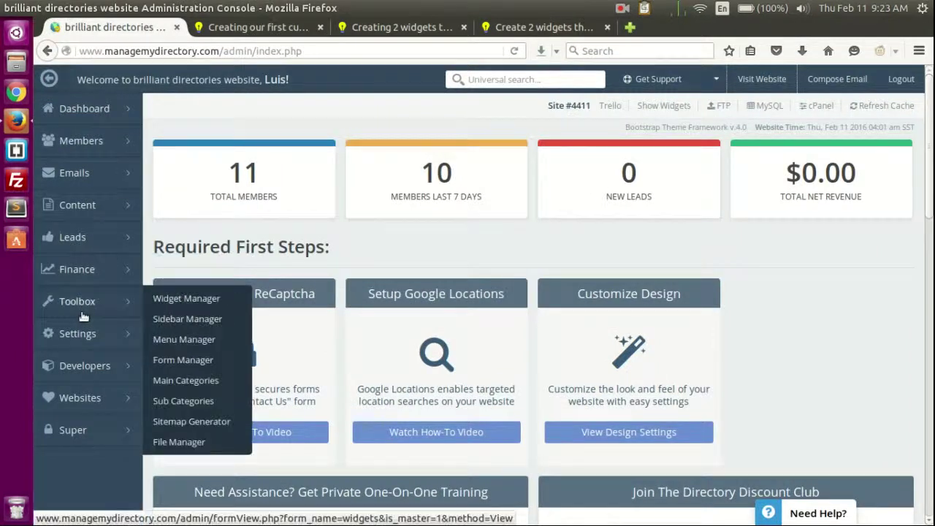
click(180, 300)
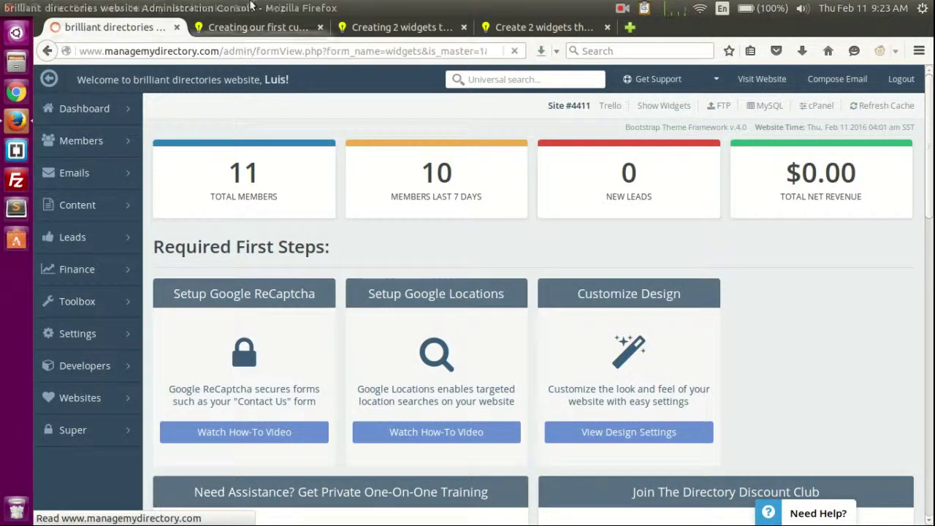
click(257, 27)
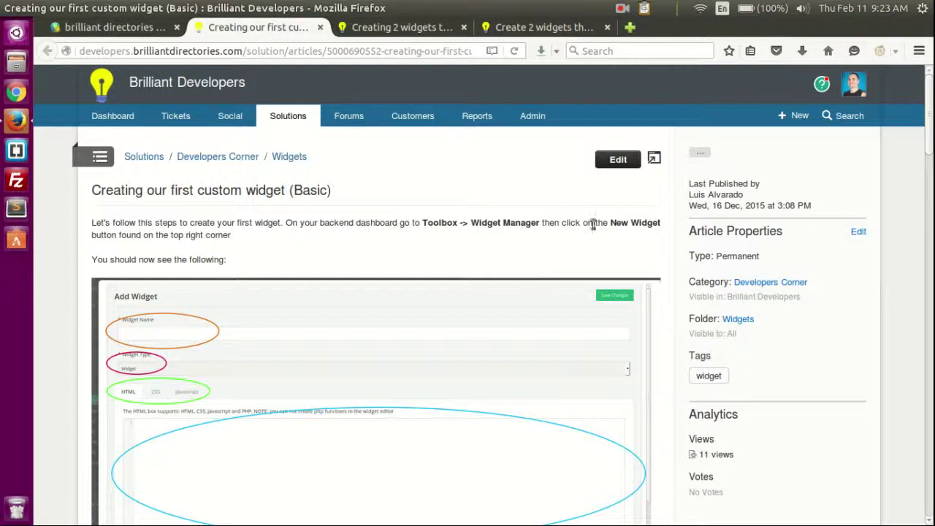
click(106, 28)
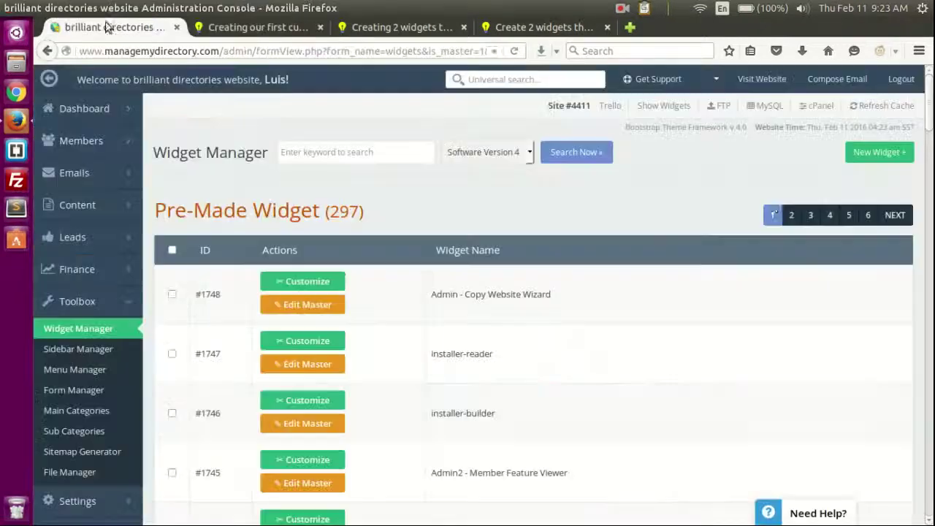
Start a New Widget form and enter the sample name widgetName
click(864, 160)
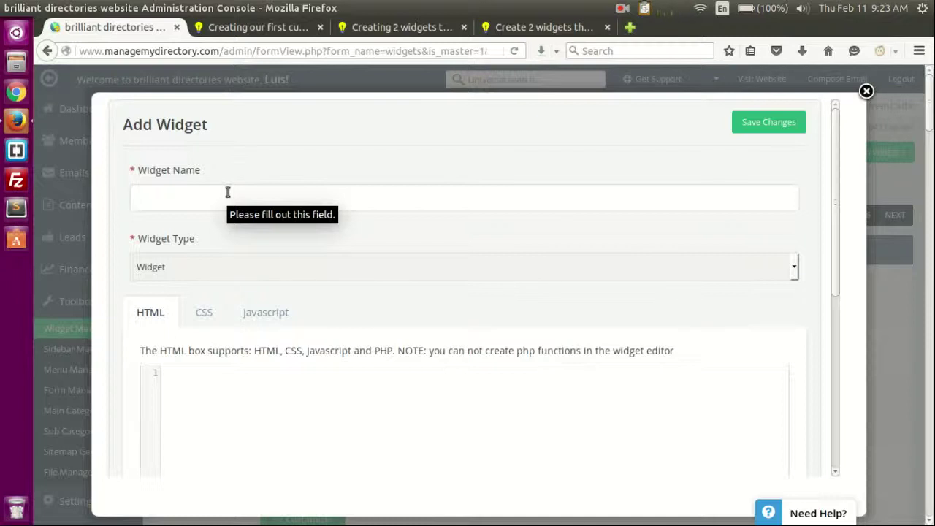
text(widgetname)
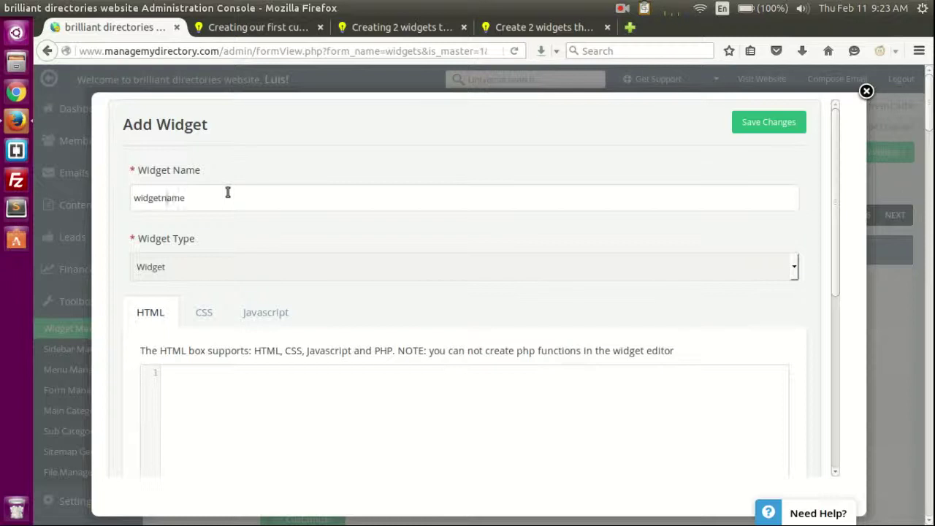
key(BackSpace)
text(N)
Edit the sample name, capitalising it to WidgetName
key(ctrl+a)
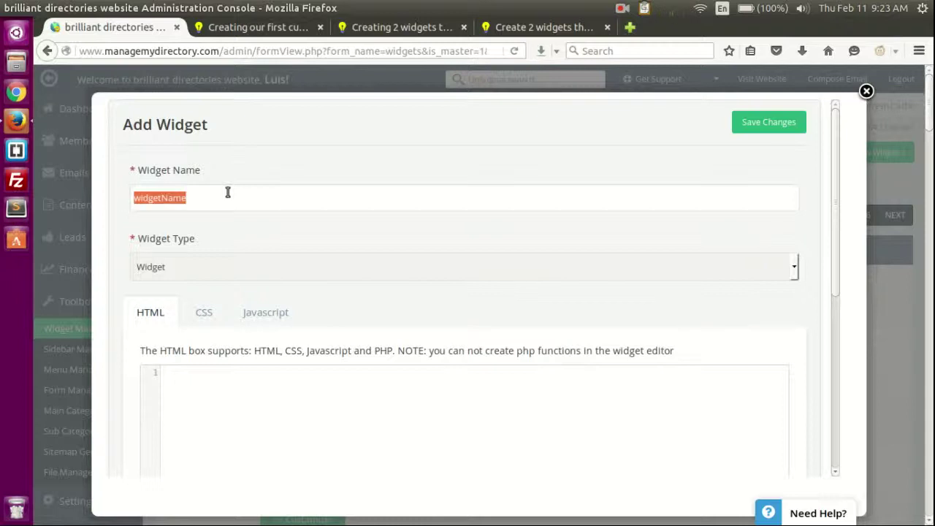
click(227, 192)
key(Left)
key(Left)
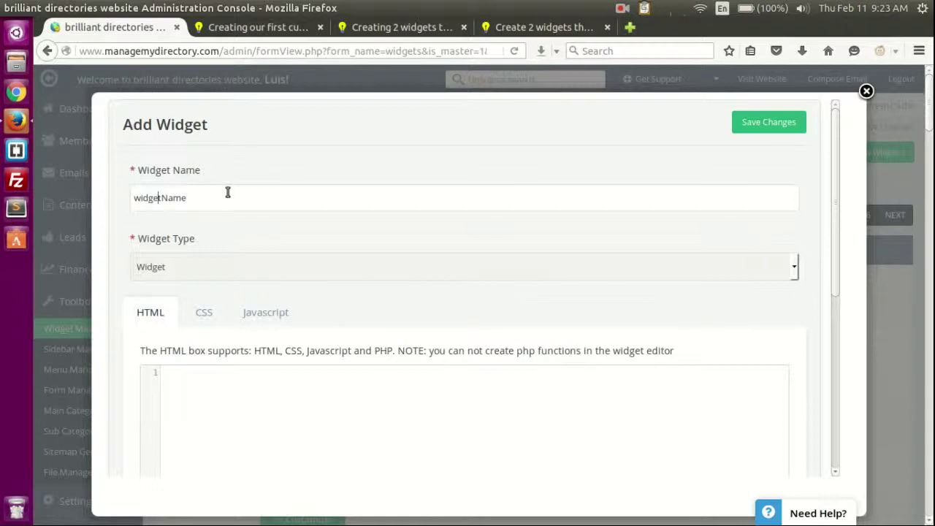
key(shift+Home)
key(Right)
key(Right)
key(shift+Right)
key(Right)
key(BackSpace)
text(W)
Revert the name to widgetName, then clear the Widget Name field entirely
key(Left)
key(Delete)
text(w)
key(shift+Right)
key(shift+Right)
key(shift+Right)
key(shift+Right)
key(shift+Right)
key(shift+Right)
key(Right)
key(shift+End)
key(Left)
key(shift+Right)
key(Left)
key(ctrl+a)
key(BackSpace)
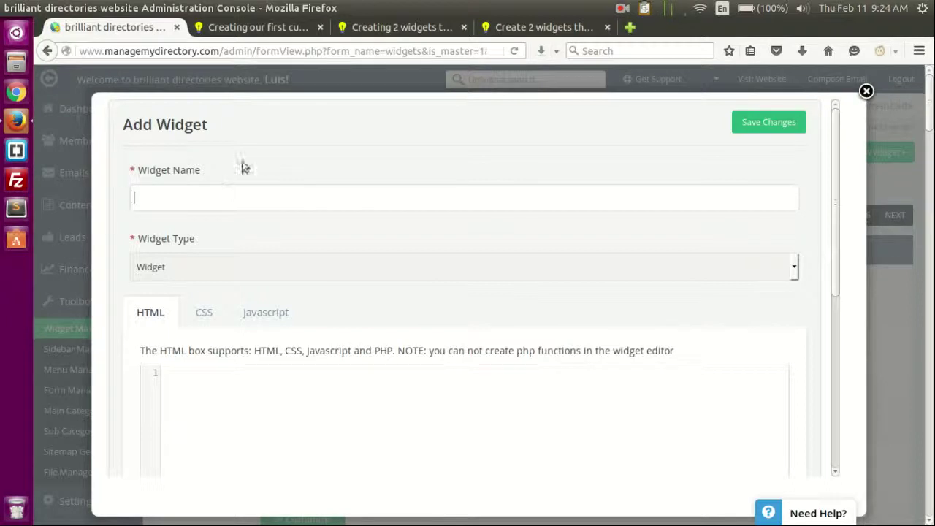
Read the tutorial's steps for naming testingWidget and adding its HTML, then return to Add Widget
click(250, 29)
scroll(406, 348, down, 3)
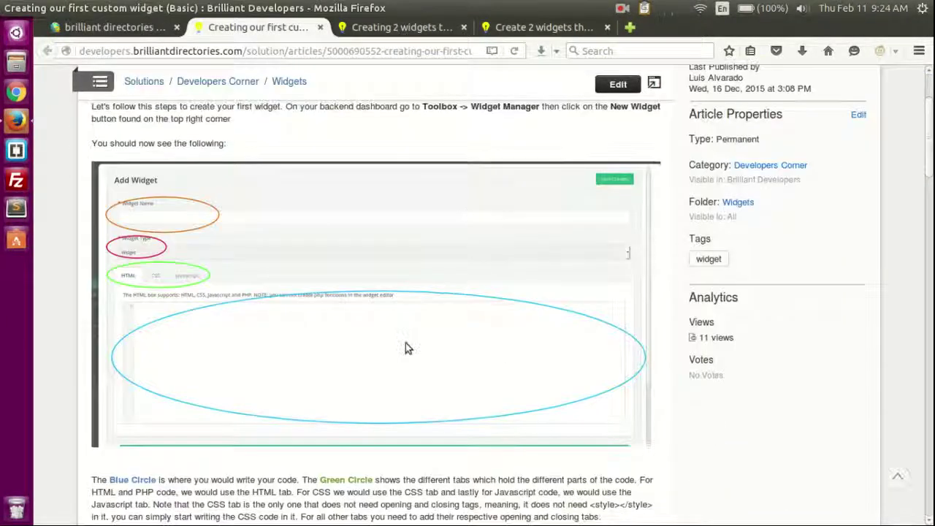
scroll(271, 217, down, 2)
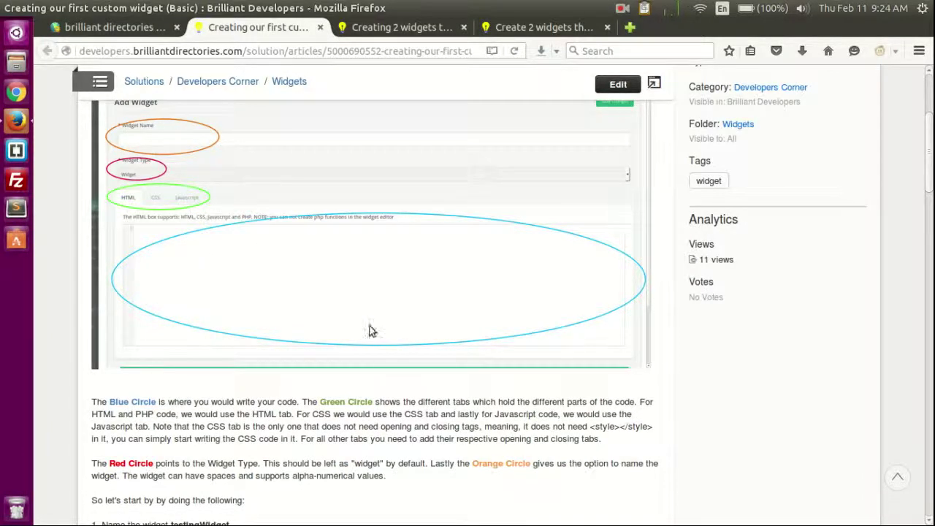
scroll(217, 231, up, 2)
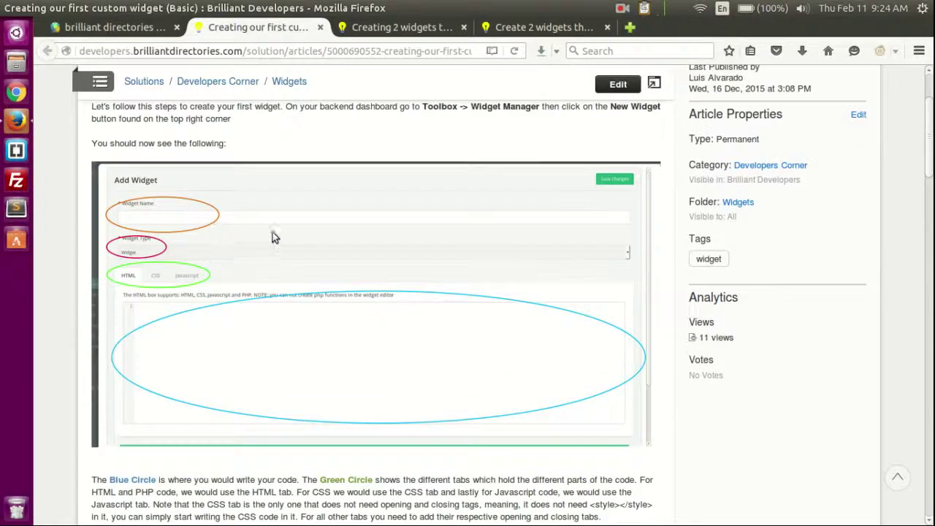
scroll(271, 309, down, 3)
scroll(286, 240, down, 1)
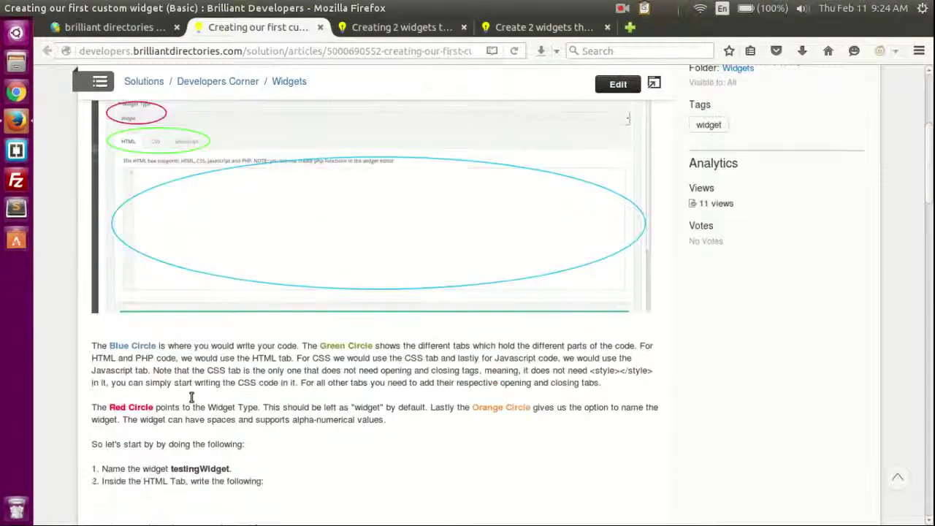
scroll(206, 222, up, 2)
scroll(207, 221, down, 3)
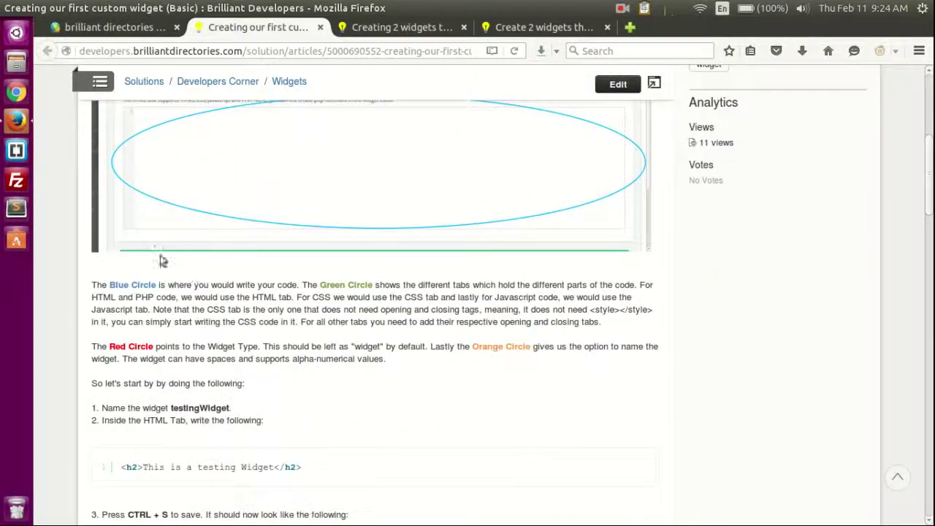
scroll(503, 247, down, 3)
scroll(375, 198, up, 2)
scroll(307, 211, down, 4)
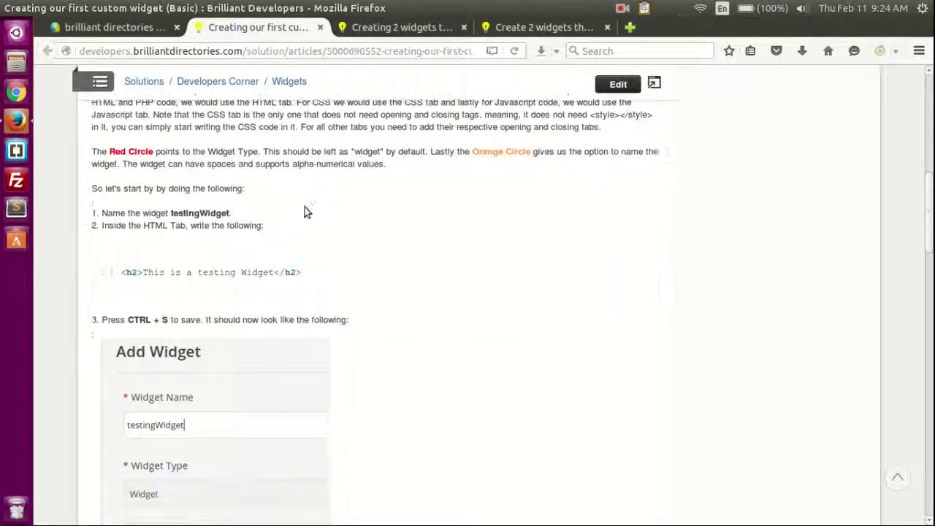
scroll(335, 150, up, 7)
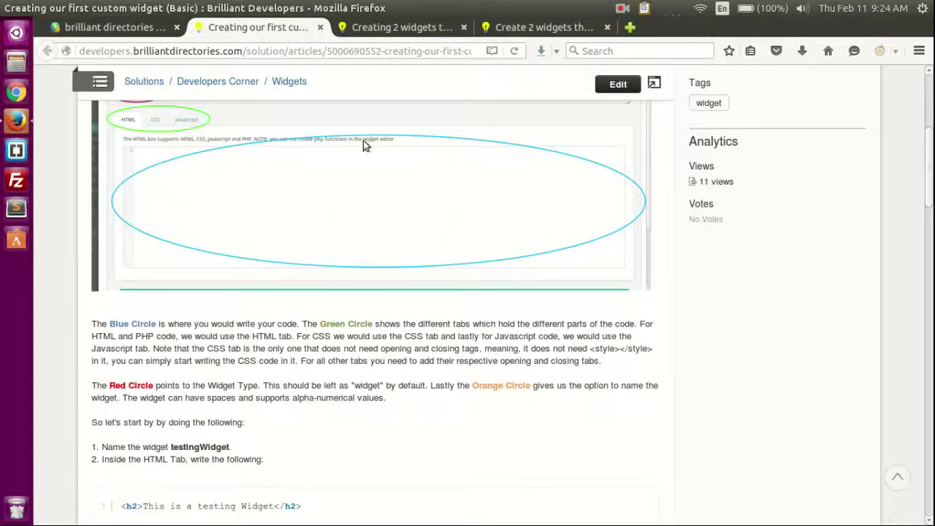
scroll(363, 143, down, 4)
scroll(360, 204, up, 5)
scroll(359, 213, down, 6)
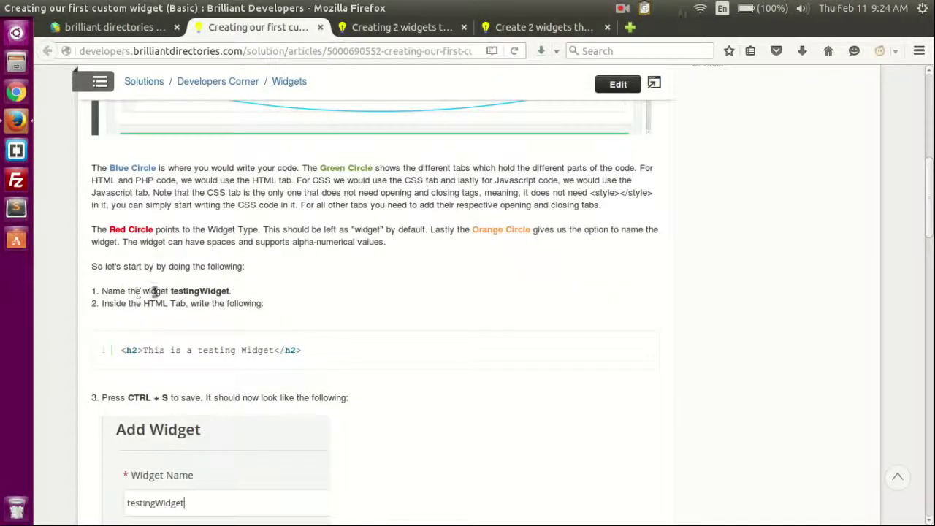
click(117, 27)
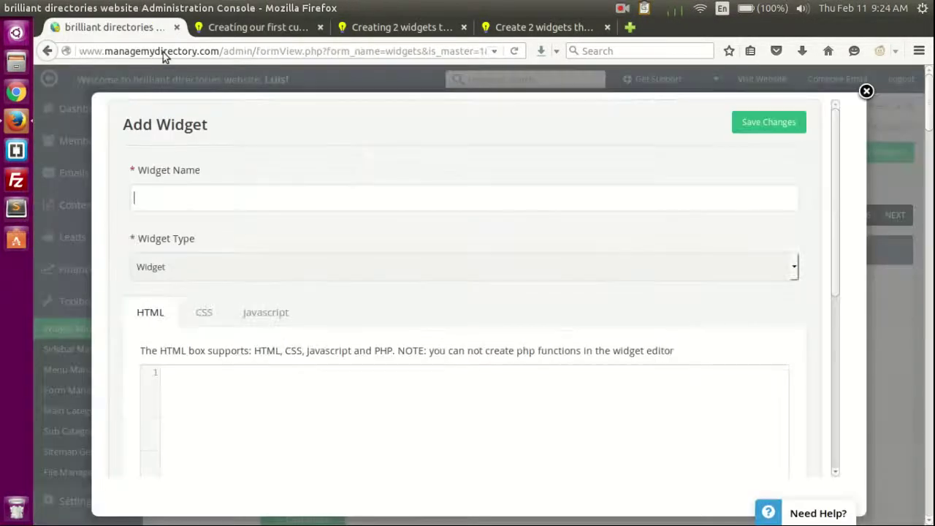
Name the widget testingWidget and copy the <h2>This is a testing Widget</h2> line from the tutorial
click(261, 196)
text(testingWidget)
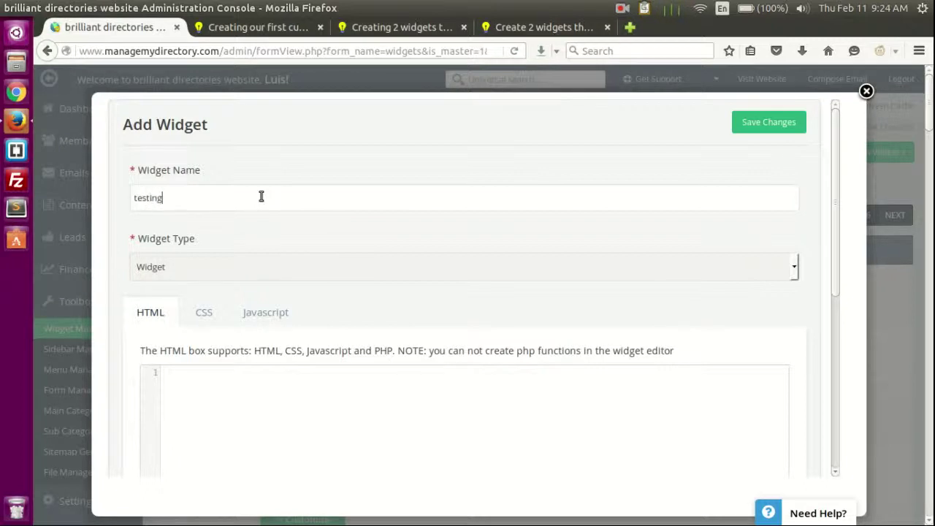
click(276, 11)
click(259, 28)
scroll(256, 422, down, 2)
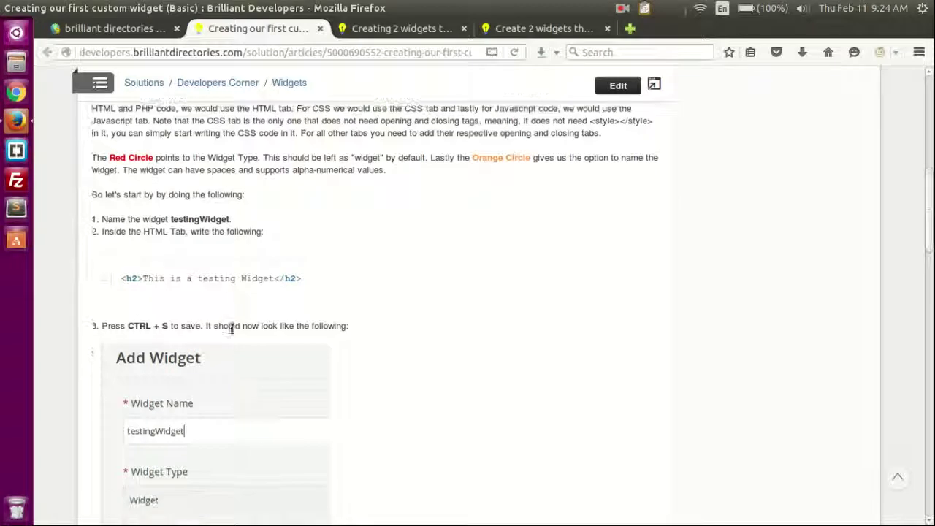
double_click(214, 274)
triple_click(214, 274)
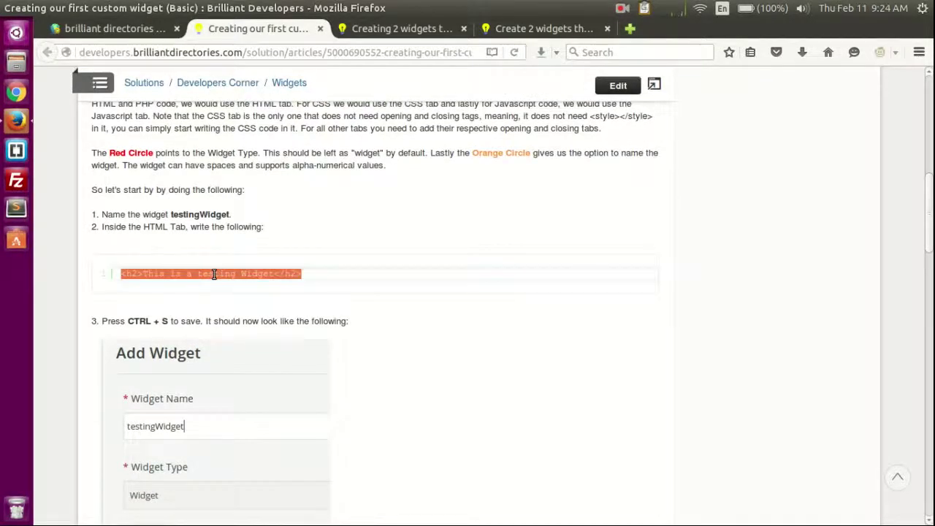
drag(116, 226, 192, 227)
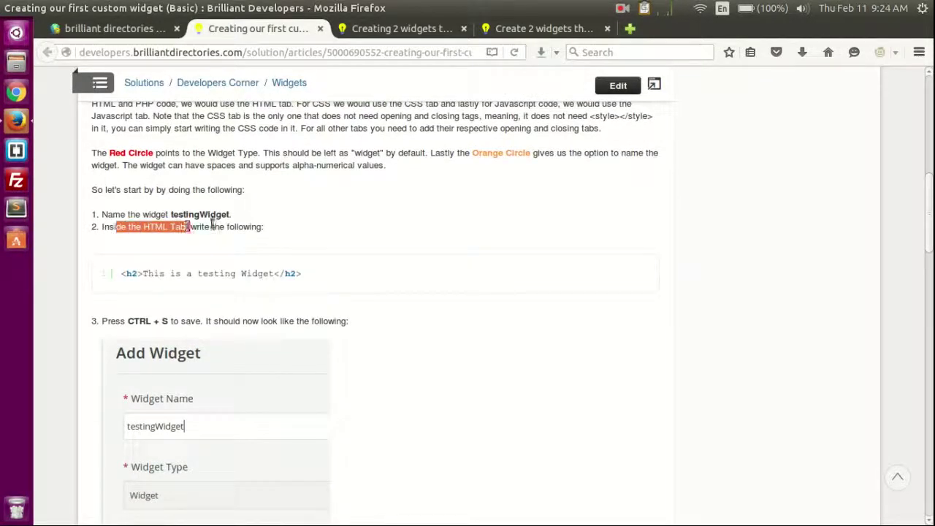
click(215, 222)
triple_click(210, 272)
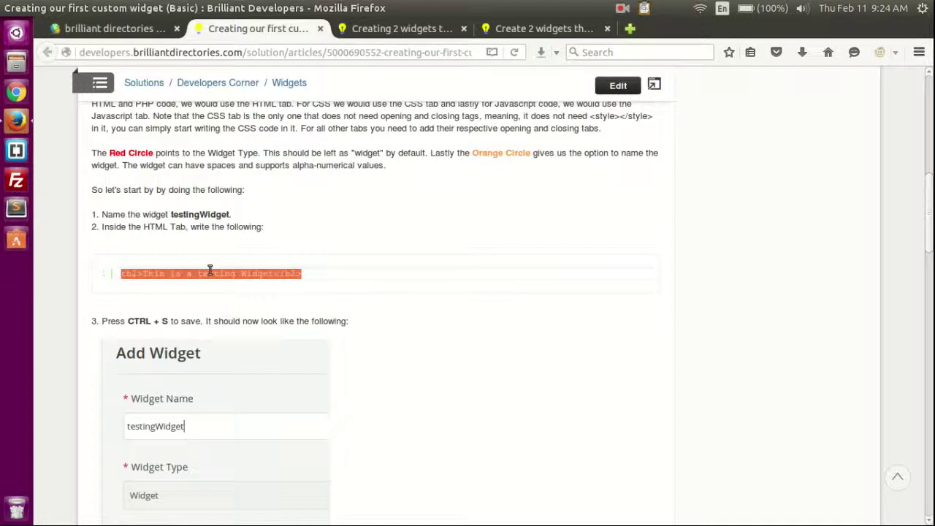
key(ctrl+Page_Up)
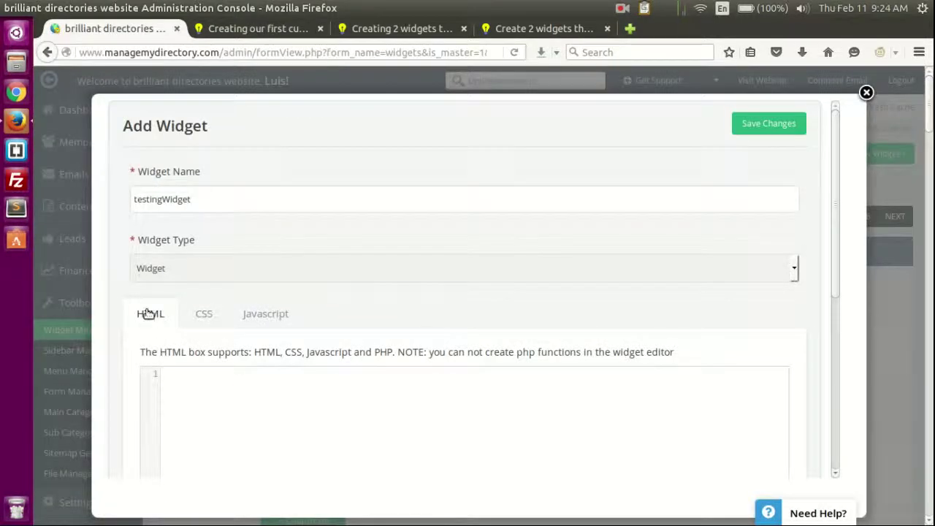
Paste the heading code into the HTML box and save testingWidget
click(266, 396)
text(<h2>This is a testing Widget</h2>)
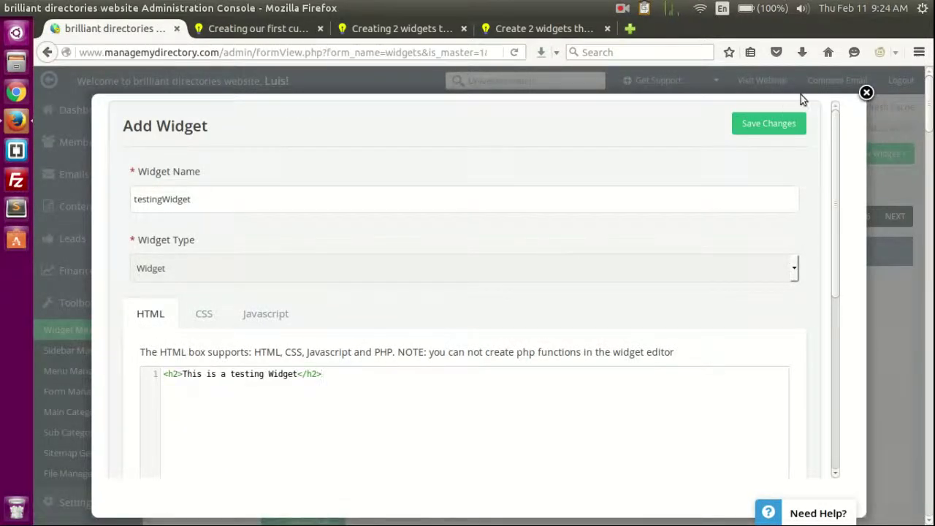
click(778, 122)
click(260, 29)
scroll(333, 282, down, 8)
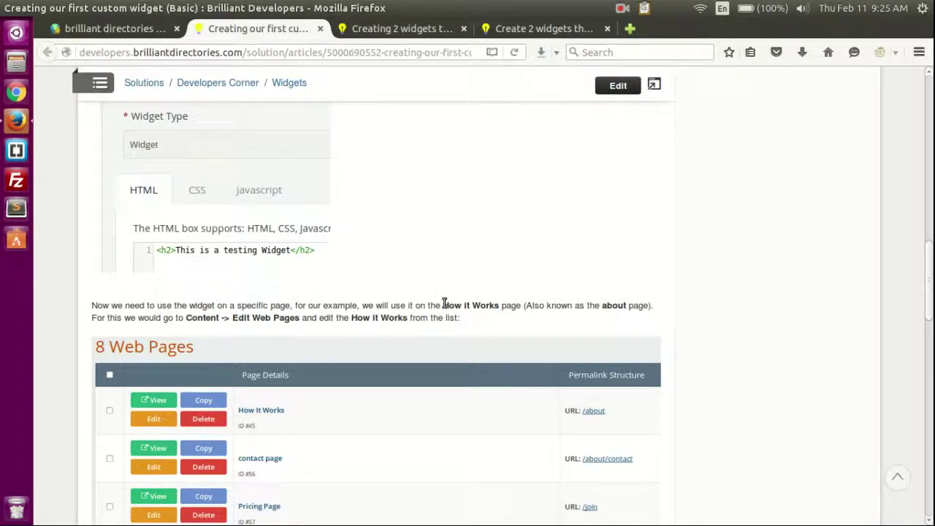
Note the How It Works page in the tutorial and open Content > Edit Web Pages
drag(443, 305, 509, 305)
click(509, 305)
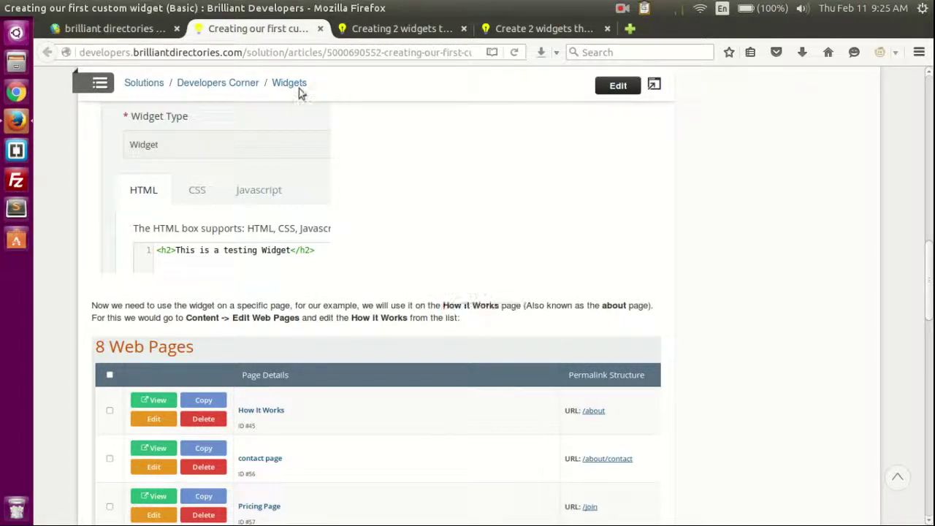
click(95, 29)
mouse_move(93, 222)
click(94, 214)
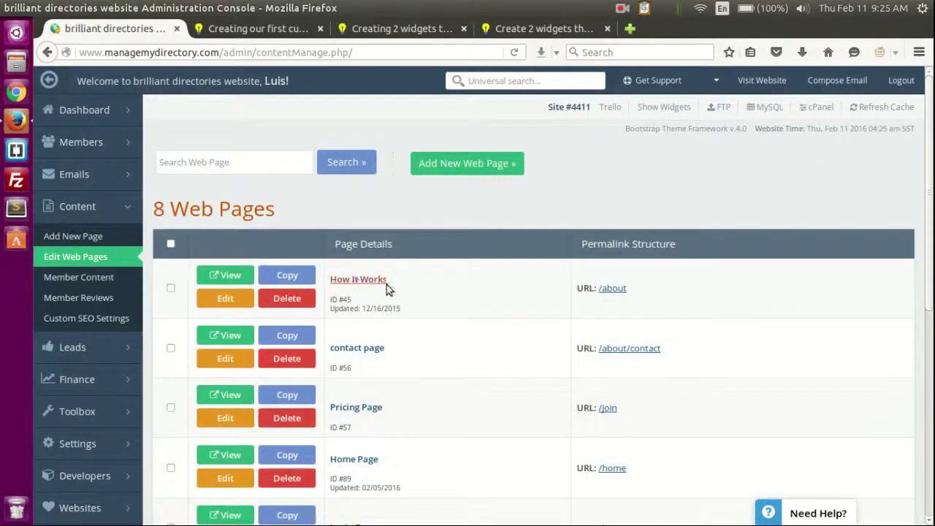
Edit the How It Works page and locate the [widget=testingWidget] line after the Contact step
click(238, 298)
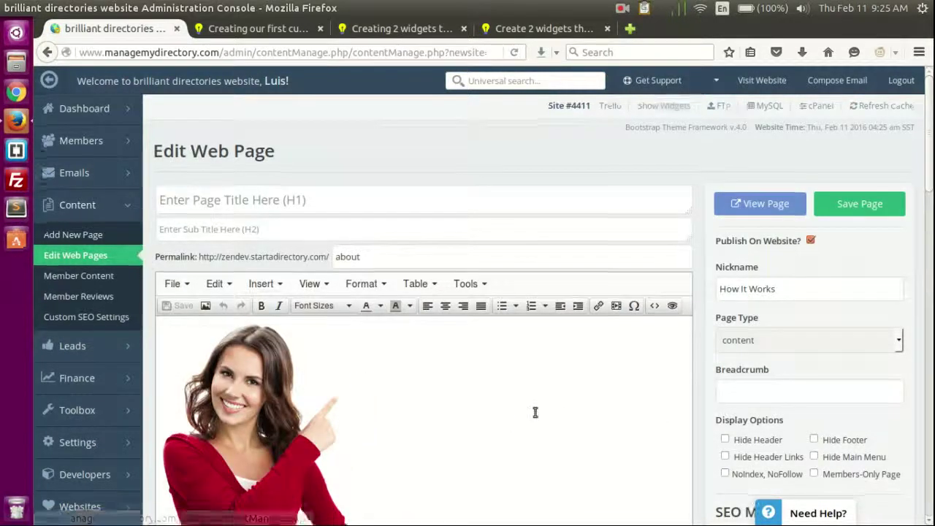
scroll(536, 409, down, 10)
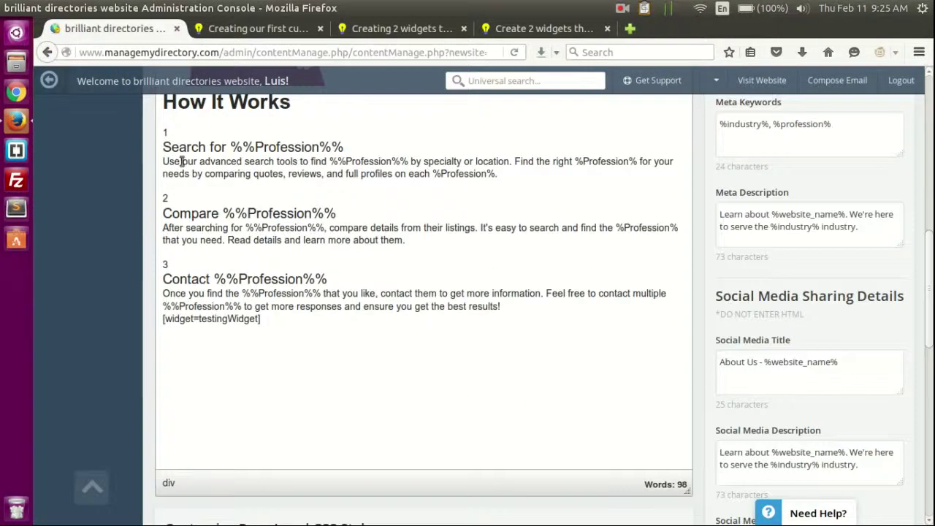
triple_click(232, 318)
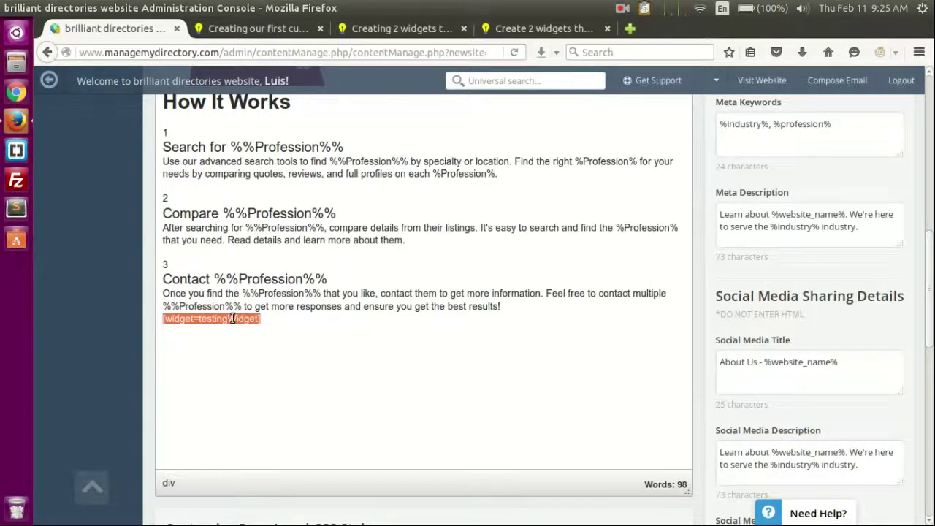
triple_click(233, 318)
scroll(490, 336, up, 10)
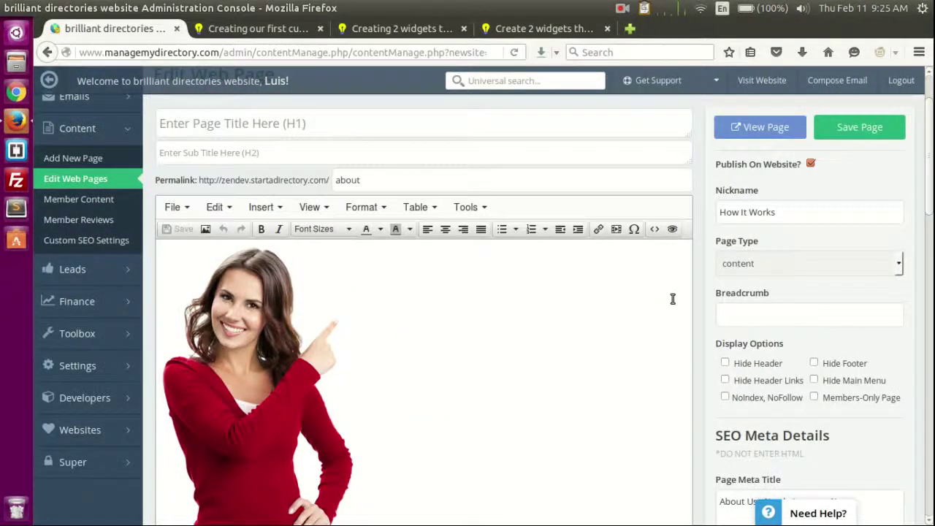
In the page's HTML source, highlight the widget keyword and testingWidget name, then cancel unchanged
click(654, 234)
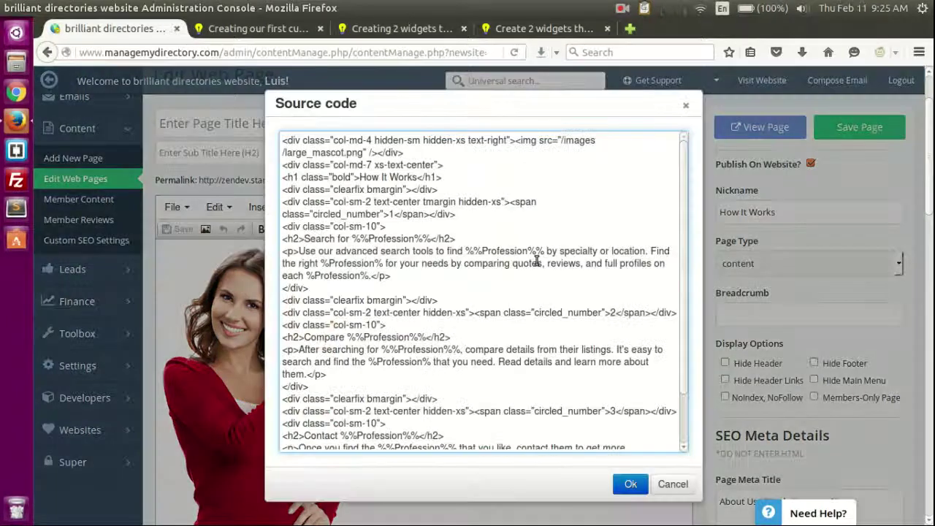
scroll(526, 270, down, 10)
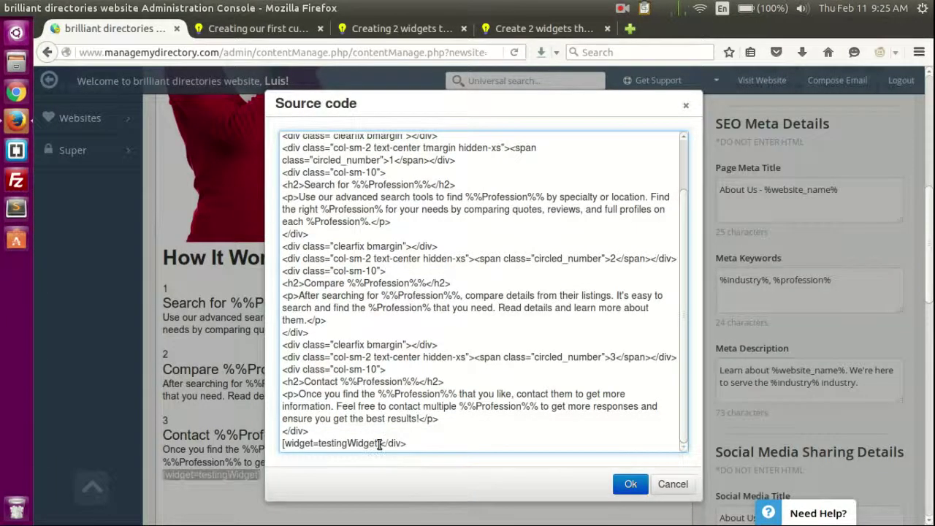
drag(379, 443, 282, 443)
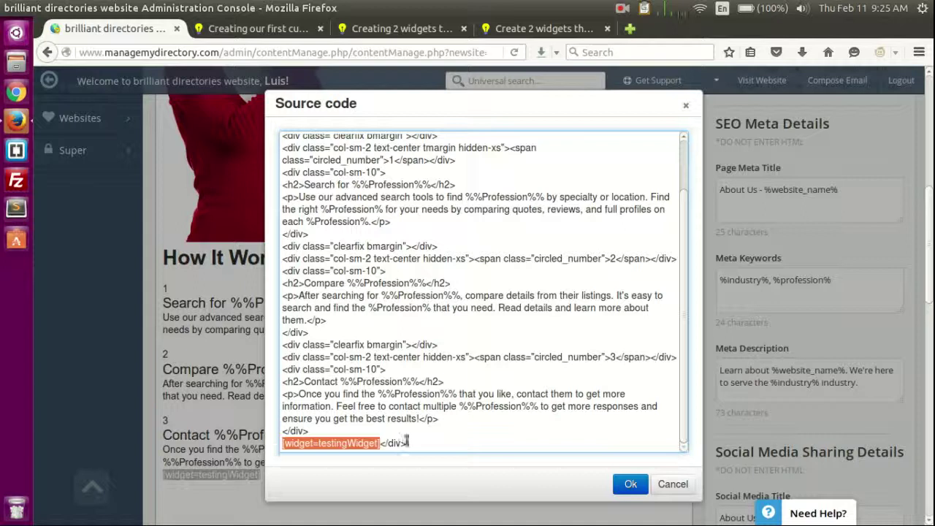
click(306, 443)
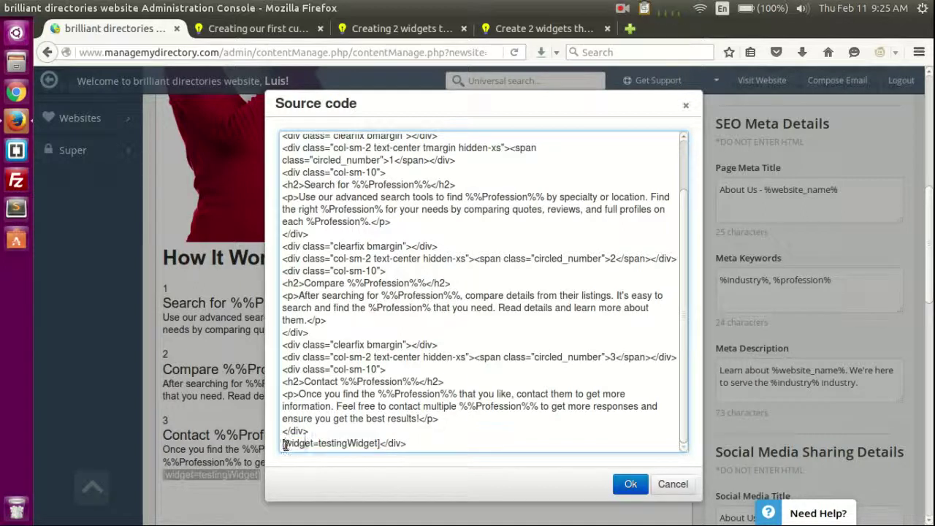
drag(282, 444, 316, 443)
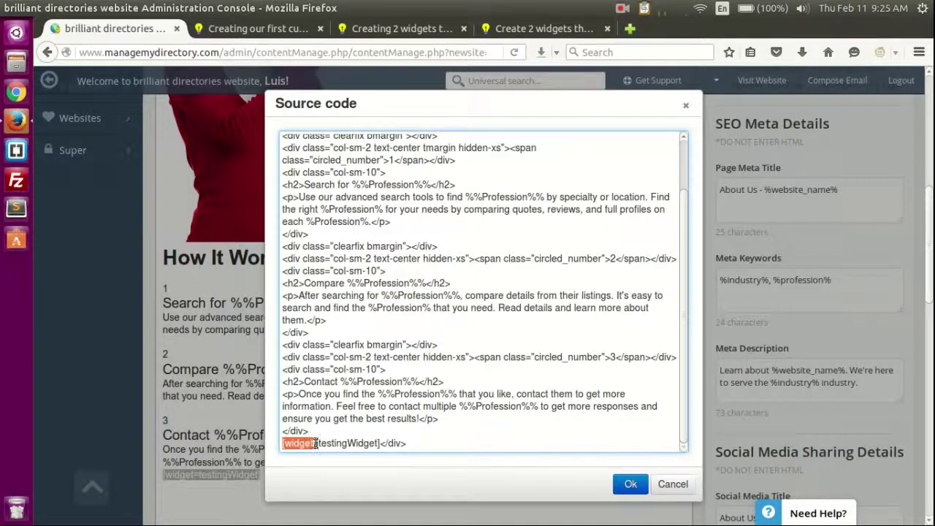
key(Right)
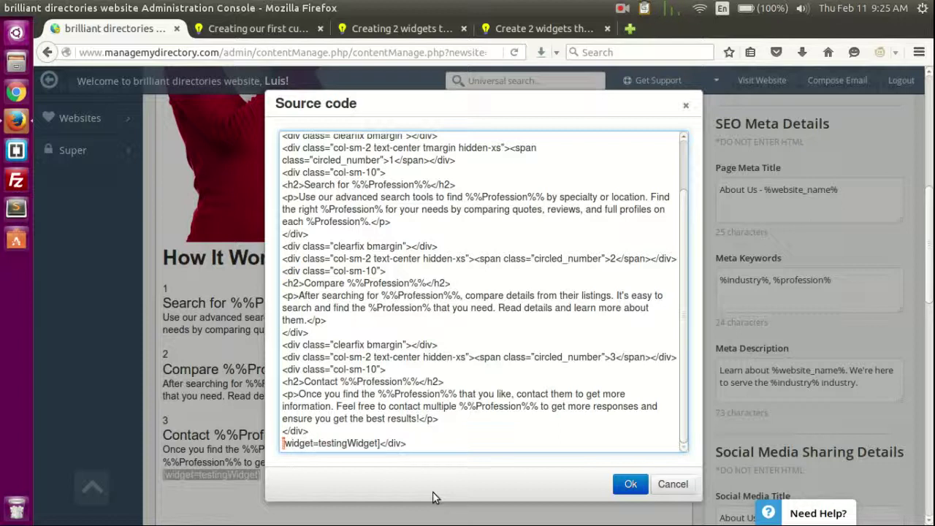
key(shift+Right)
key(shift+Right)
key(shift+Right)
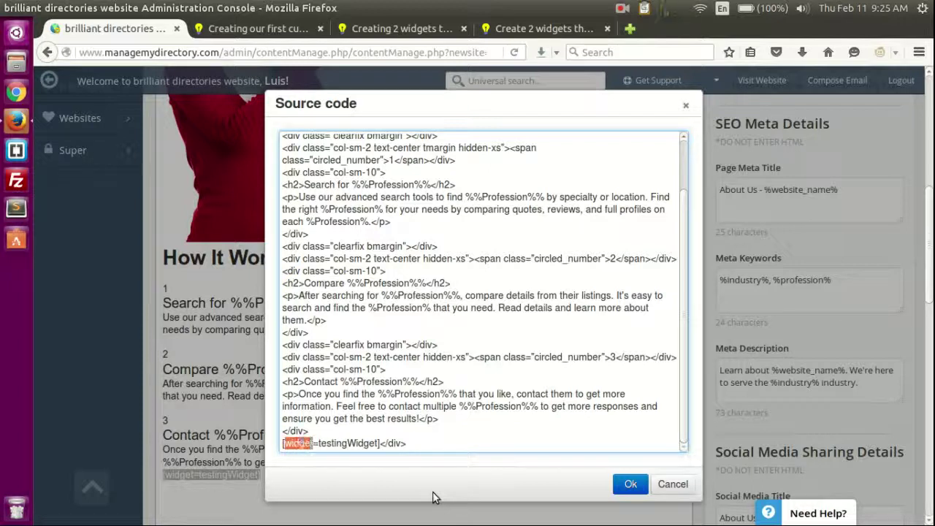
key(Right)
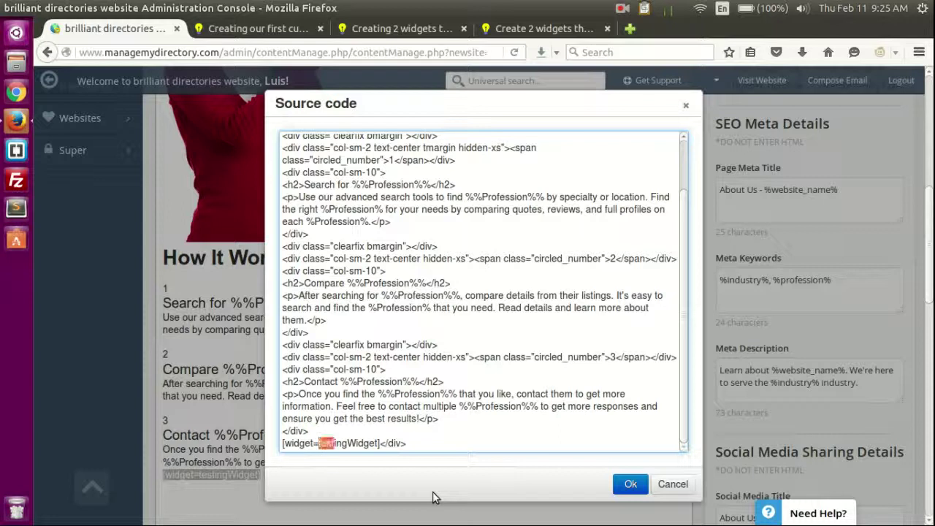
key(shift+Right)
key(shift+Right)
key(shift+Right)
key(shift+Right)
key(shift+Right)
key(shift+Right)
key(shift+Right)
key(shift+Right)
key(shift+Right)
key(Right)
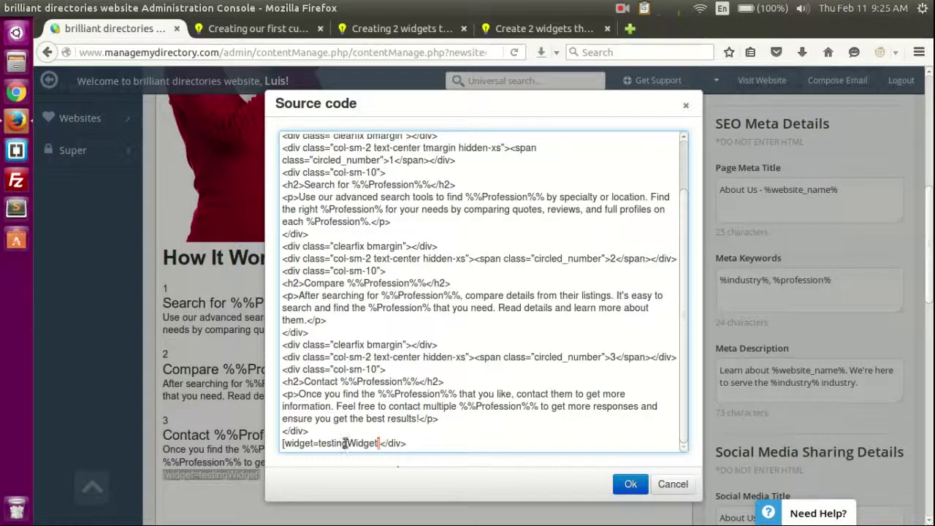
click(673, 483)
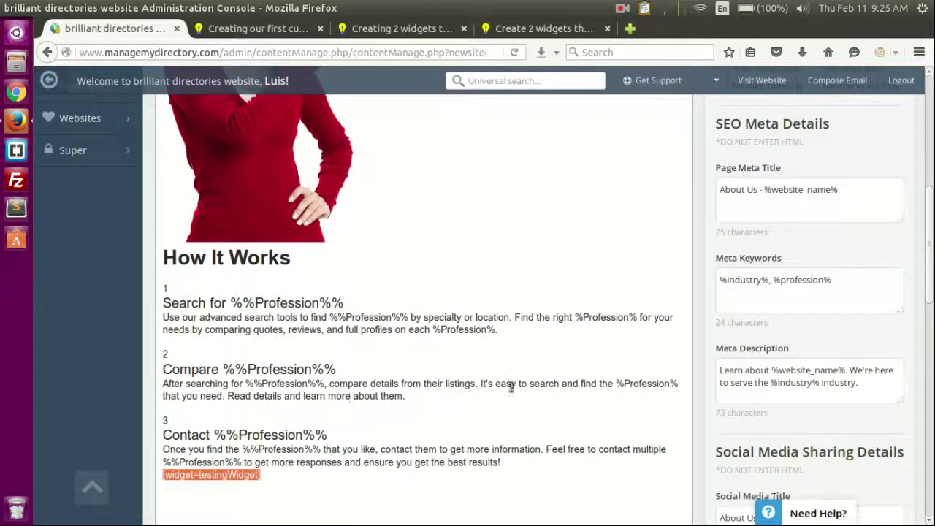
Save the edited How It Works page
scroll(509, 386, up, 6)
scroll(666, 320, up, 2)
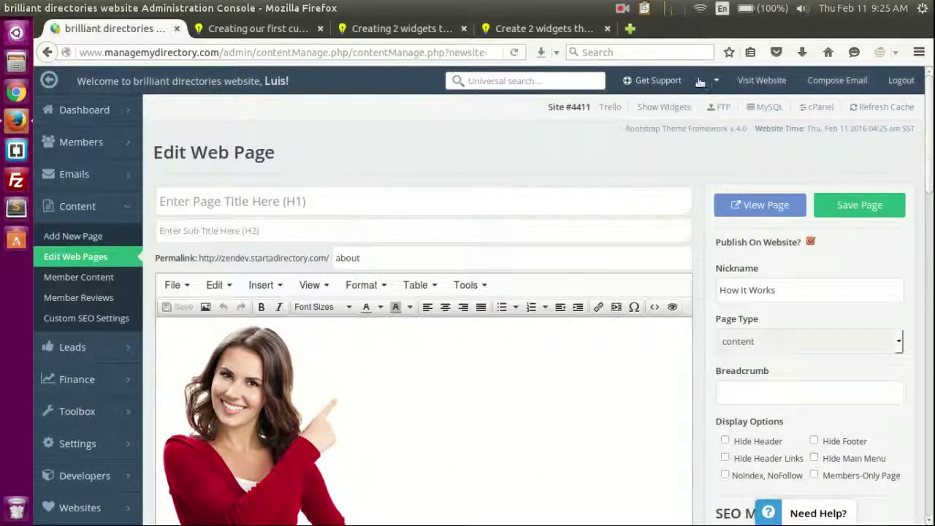
click(880, 127)
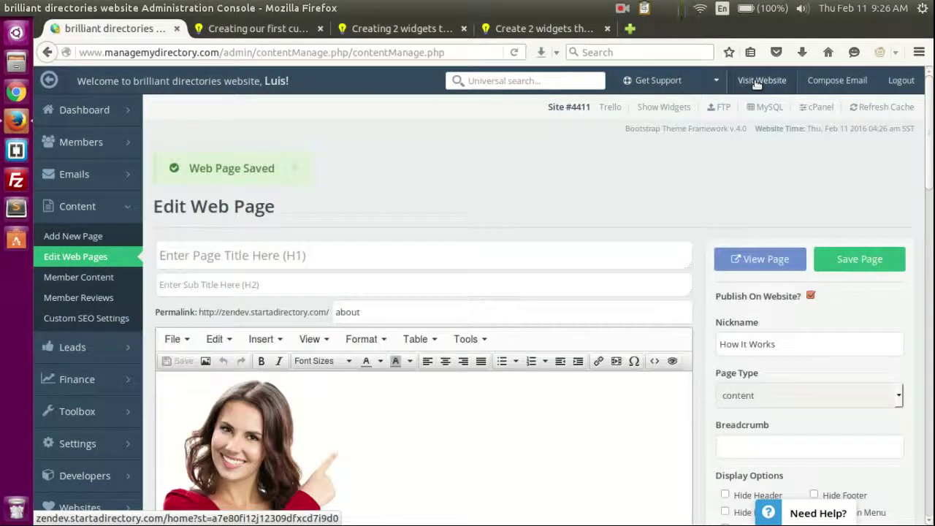
Check the live How It Works page shows the heading 'This is a testing Widget'
click(757, 85)
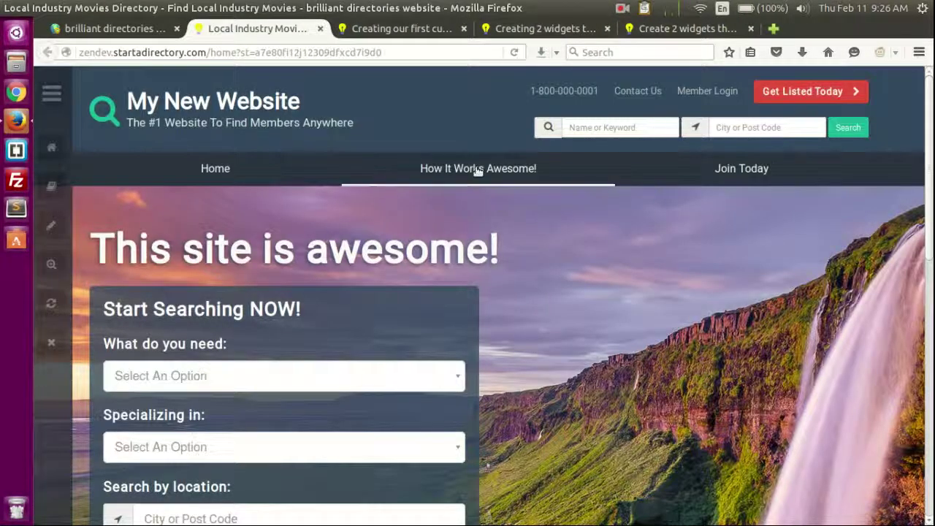
click(446, 168)
scroll(571, 278, down, 8)
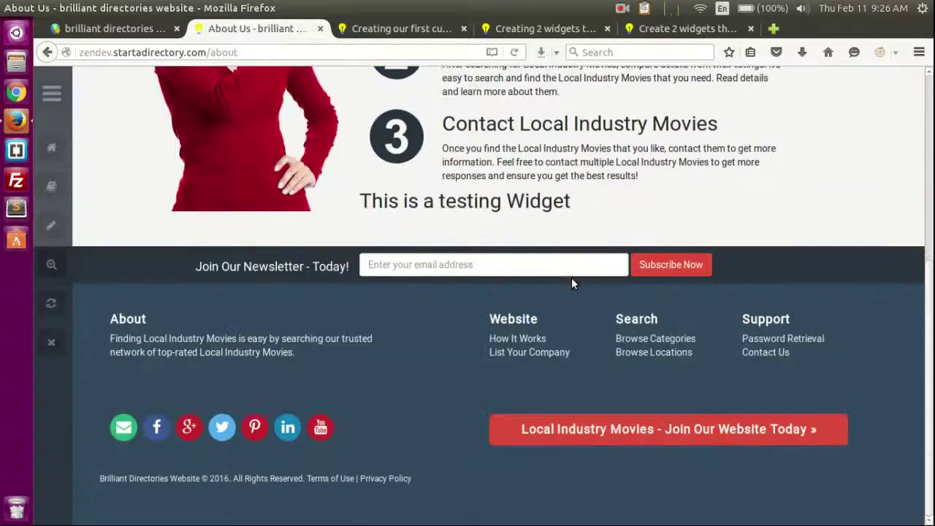
scroll(568, 285, up, 2)
drag(361, 279, 572, 279)
click(475, 248)
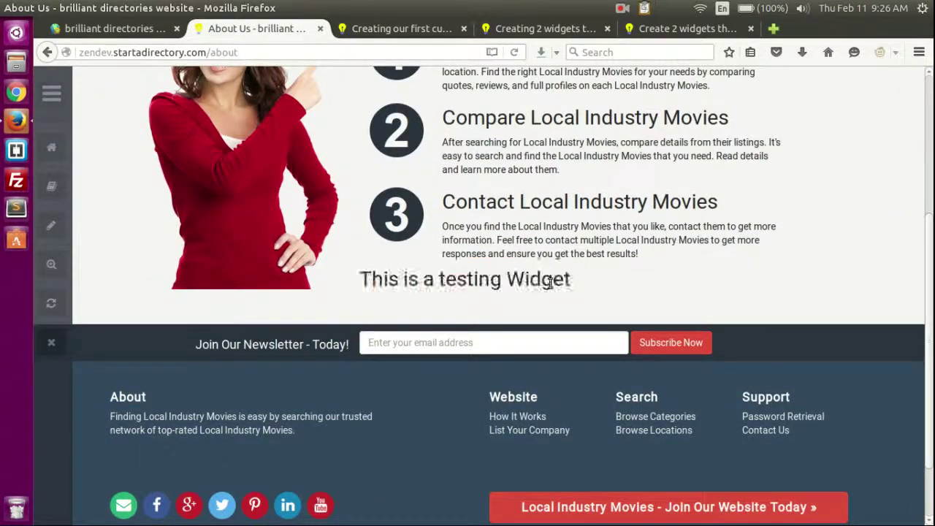
click(134, 29)
scroll(87, 340, down, 3)
Append 'which is great!!! Yeiiiii!' to testingWidget's h2 heading in Widget Manager and save
mouse_move(89, 255)
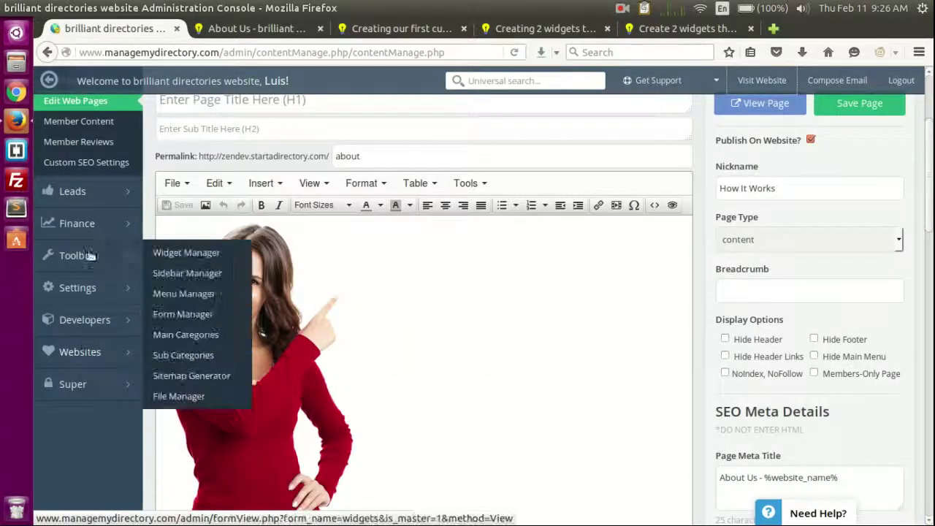
click(185, 251)
click(391, 305)
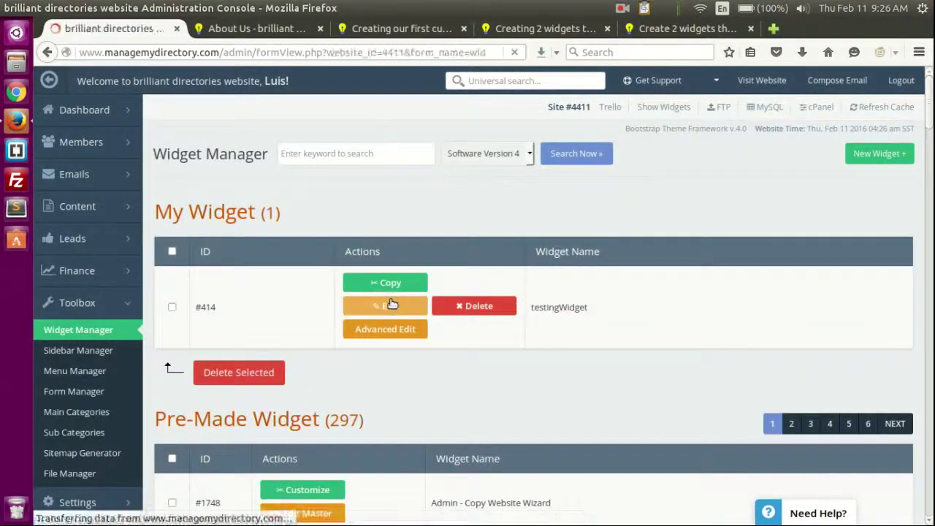
scroll(262, 395, down, 2)
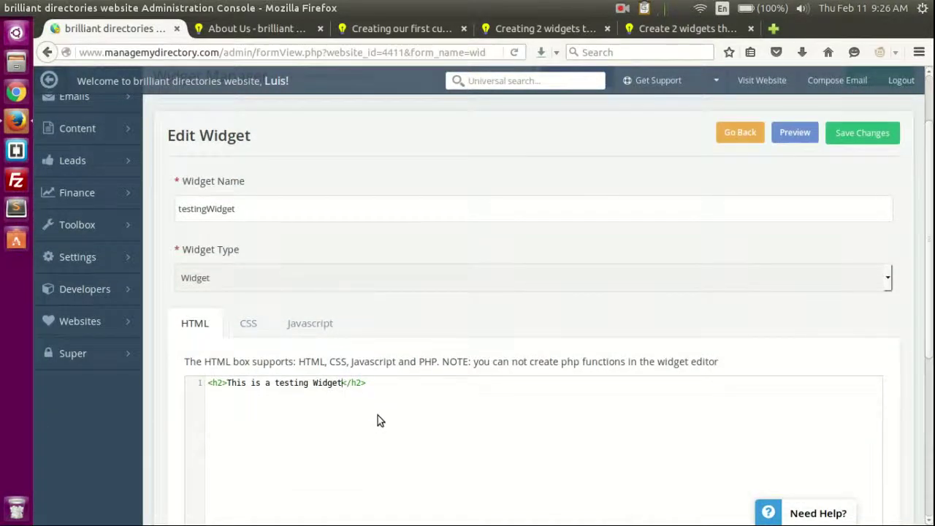
text(which is great)
text(!!! Y)
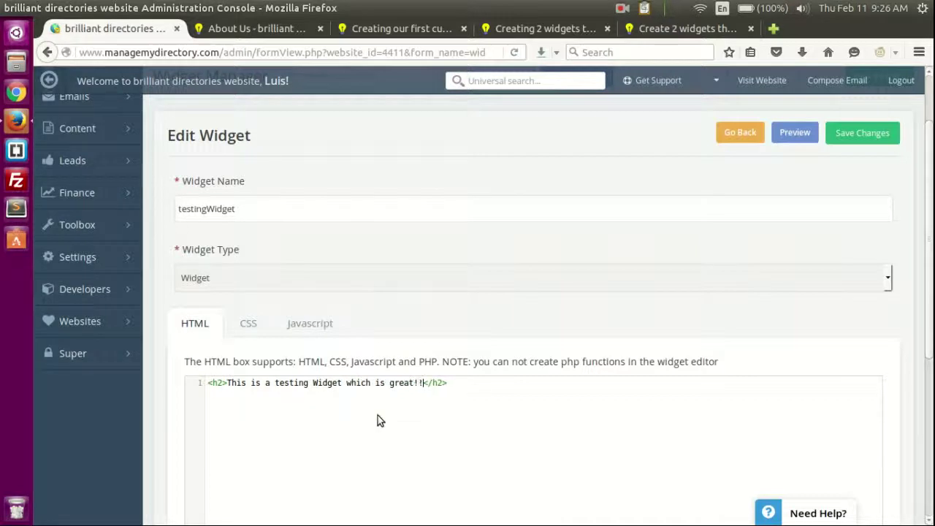
text(eiiiii!)
key(ctrl+s)
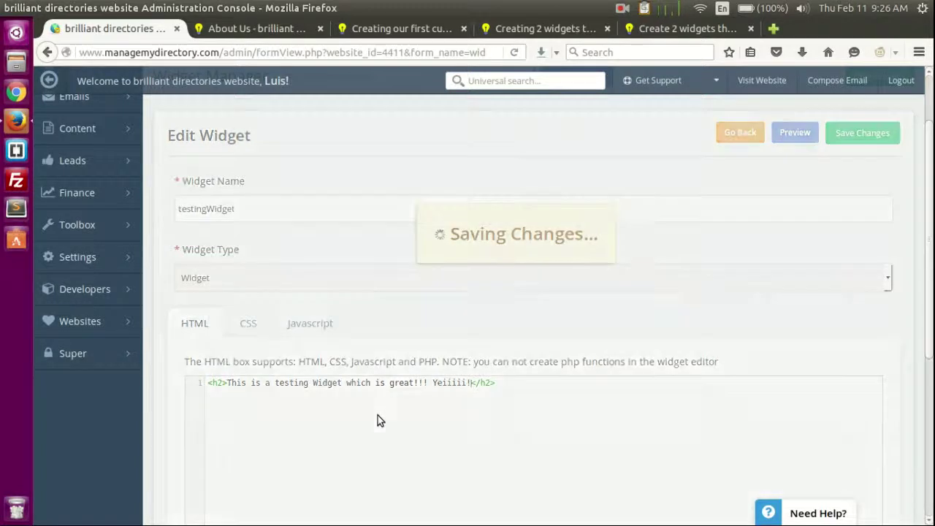
click(248, 29)
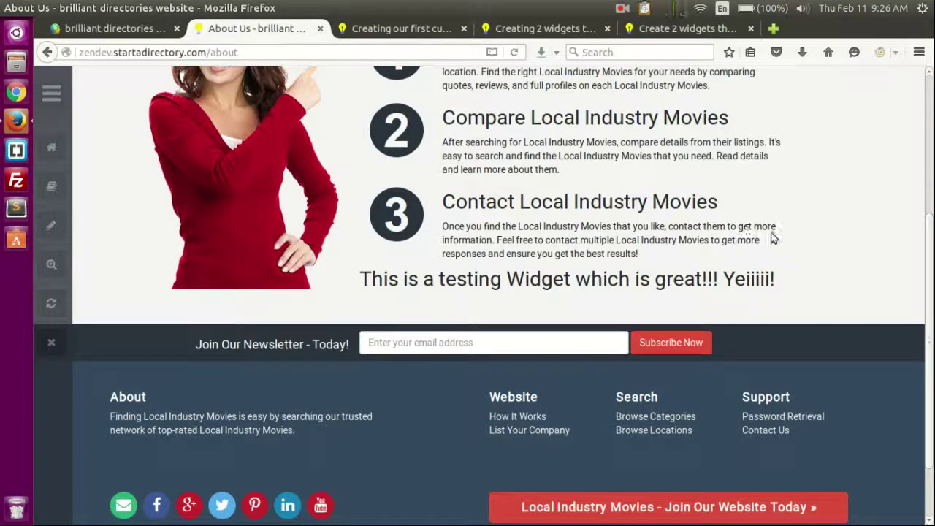
Confirm the updated widget heading on the About page, then return to the top of the 'Creating our first custom widget (Basic)' article
triple_click(642, 278)
click(666, 278)
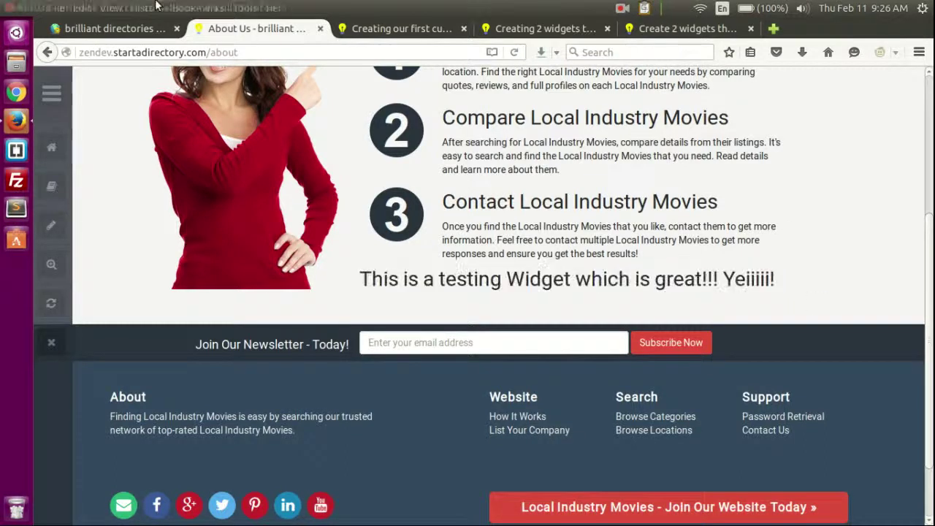
click(94, 28)
click(368, 28)
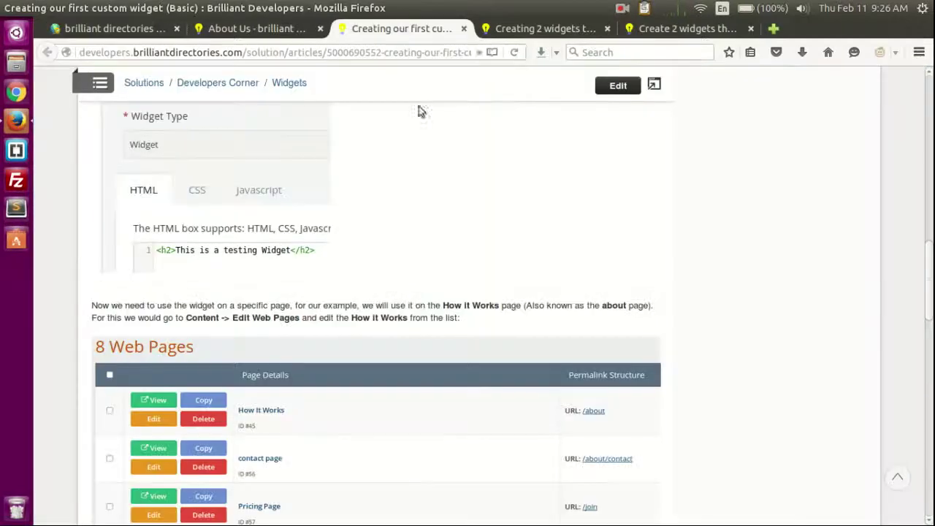
scroll(424, 292, down, 10)
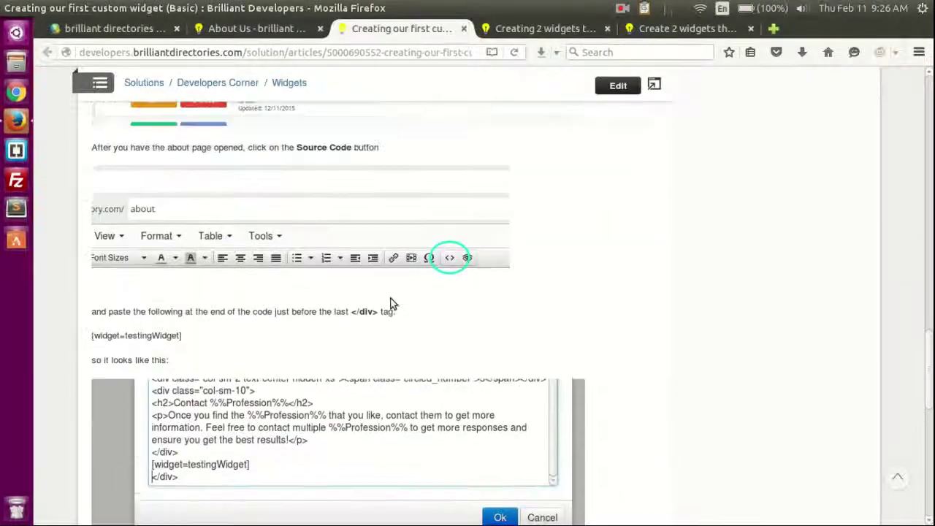
scroll(391, 305, up, 15)
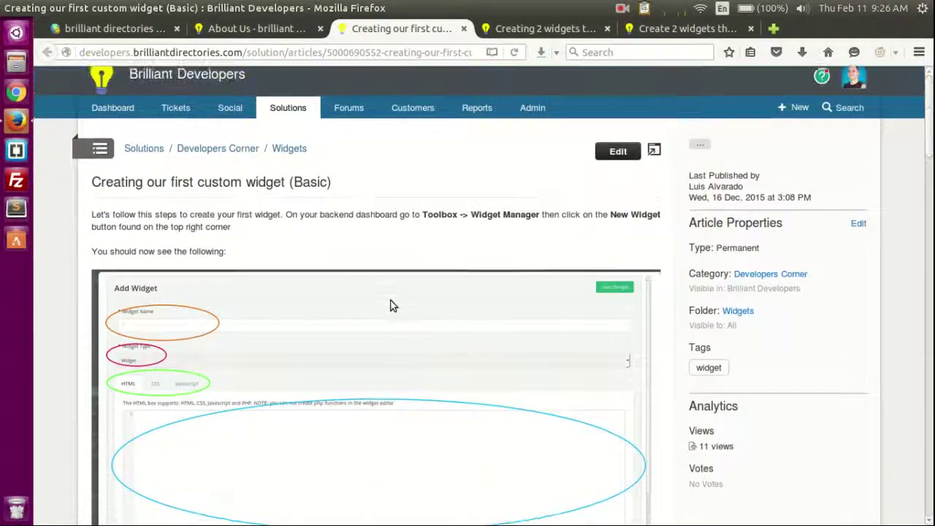
scroll(391, 305, up, 1)
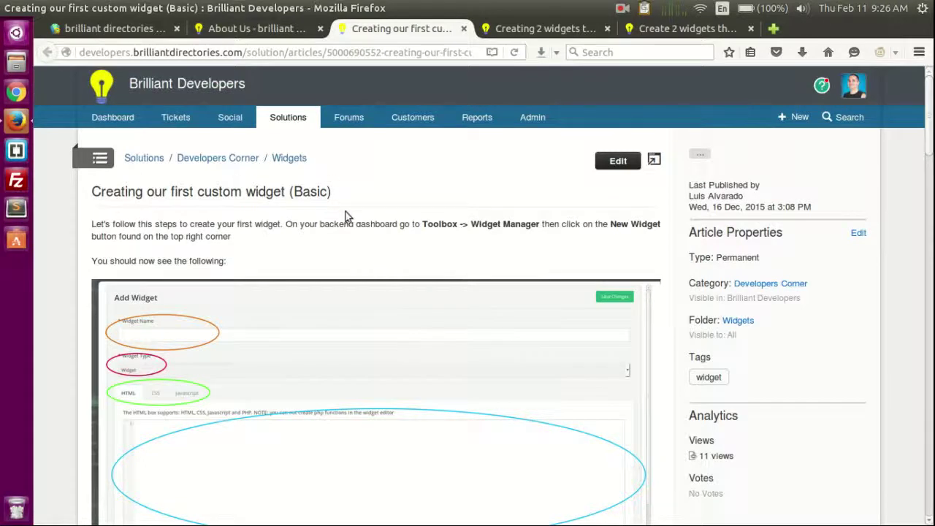